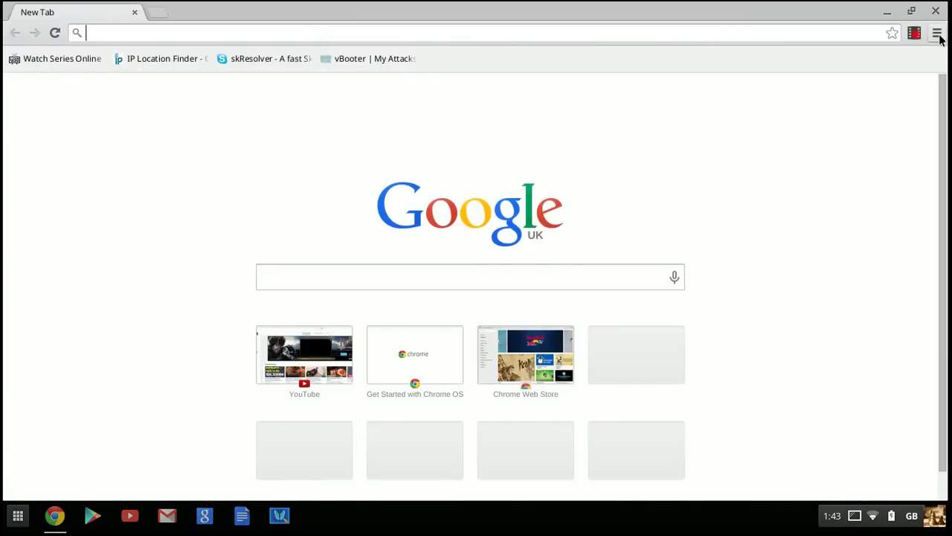
Enable Developer mode on the browser's Extensions page and close the browser window
{"action": "left_click", "coordinate": [937, 34]}
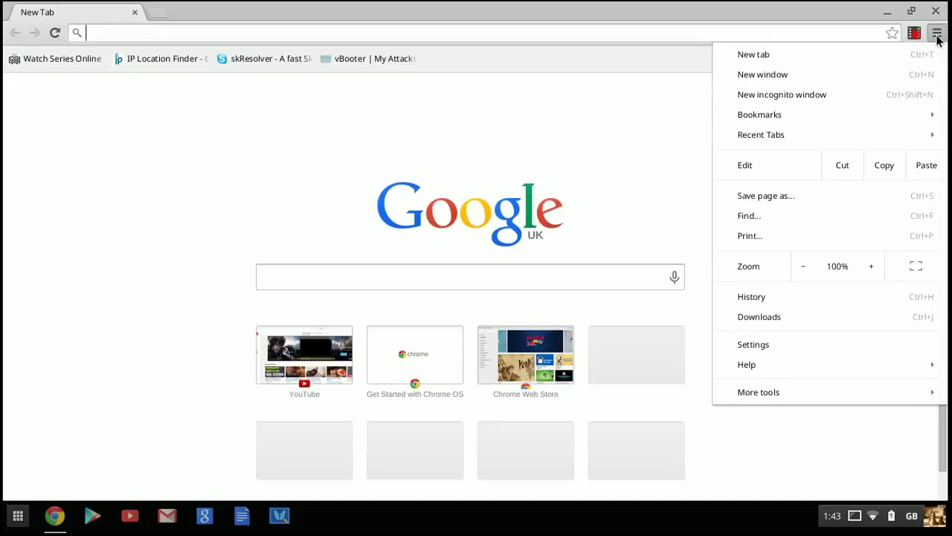
{"action": "mouse_move", "coordinate": [756, 394]}
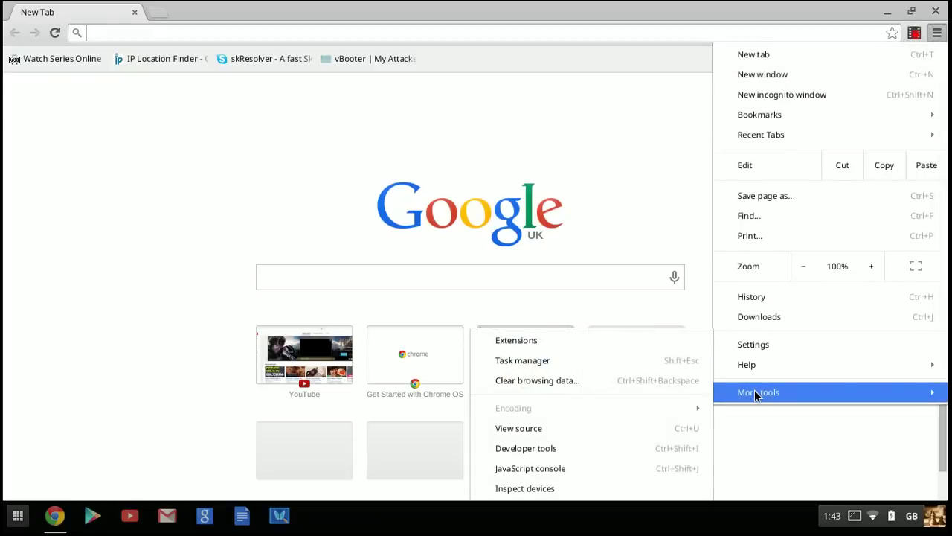
{"action": "left_click", "coordinate": [543, 342]}
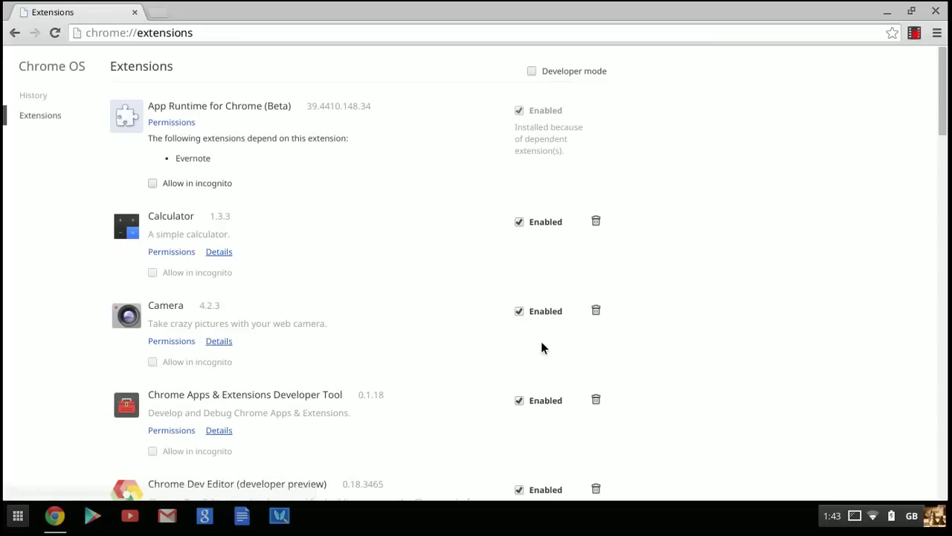
{"action": "left_click", "coordinate": [531, 71]}
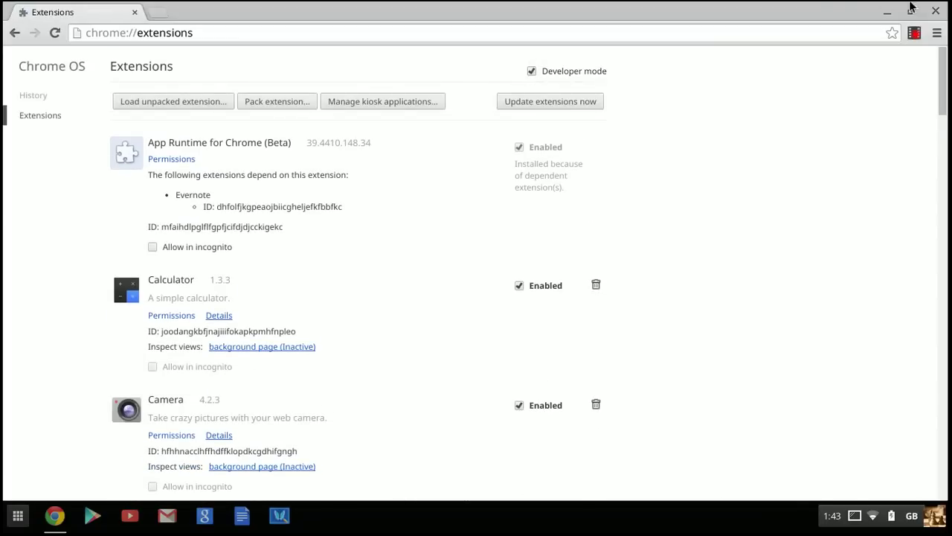
{"action": "left_click", "coordinate": [936, 11]}
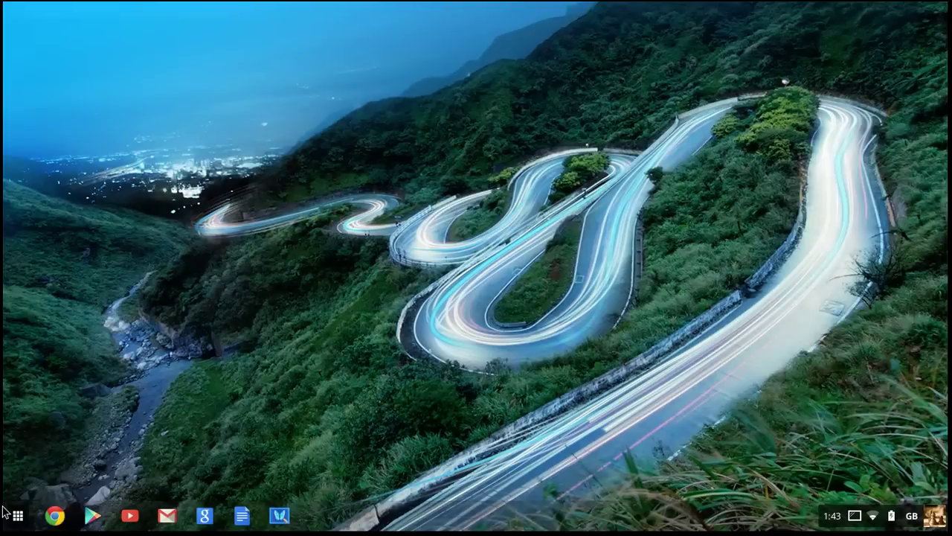
Open the Chrome Web Store and search it for "evernote"
{"action": "left_click", "coordinate": [22, 520]}
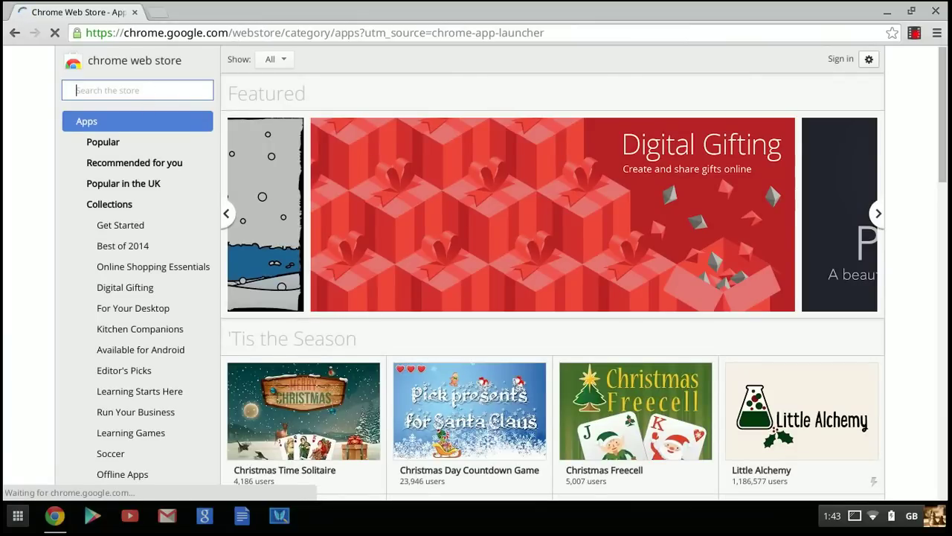
{"action": "type", "text": "everno"}
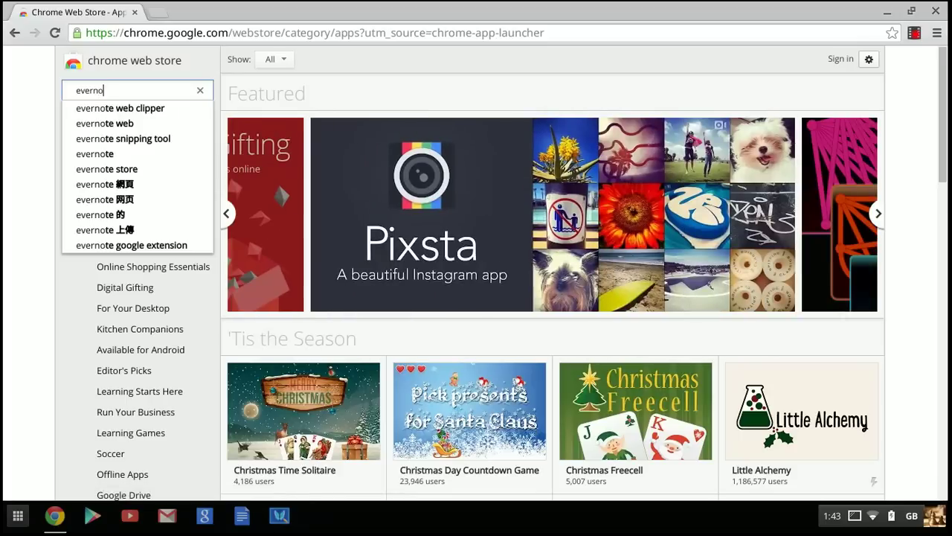
{"action": "type", "text": "te"}
{"action": "key", "text": "Return"}
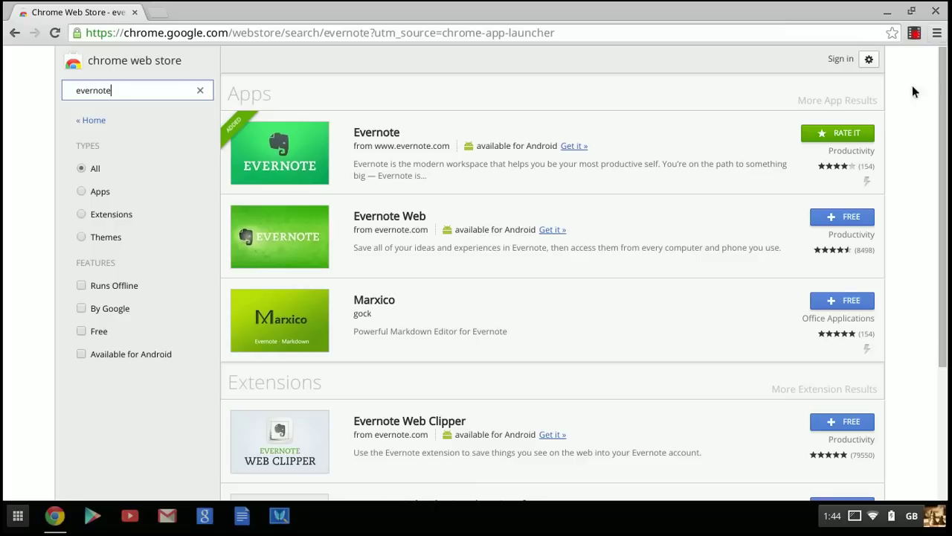
Allow the App Runtime for Chrome (Beta) extension in incognito, then close the Extensions page
{"action": "left_click", "coordinate": [937, 38]}
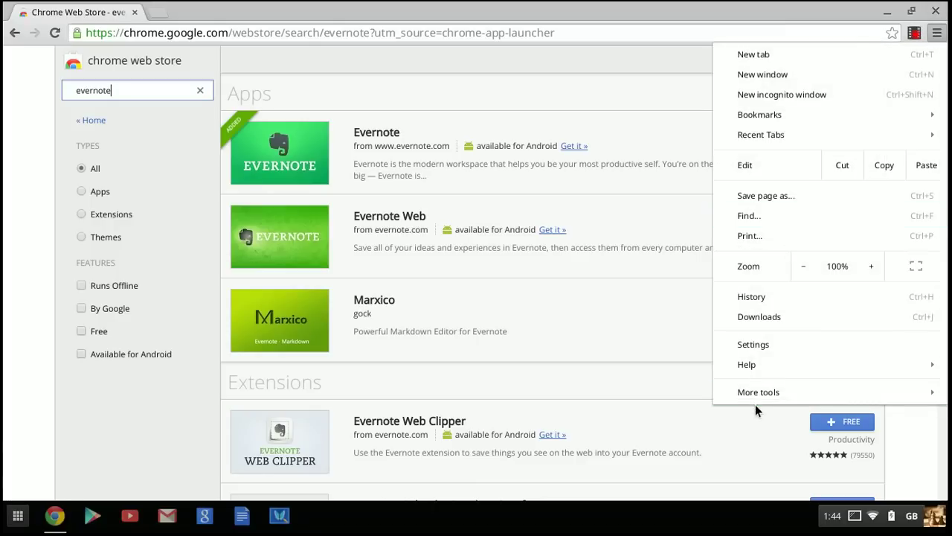
{"action": "mouse_move", "coordinate": [768, 398]}
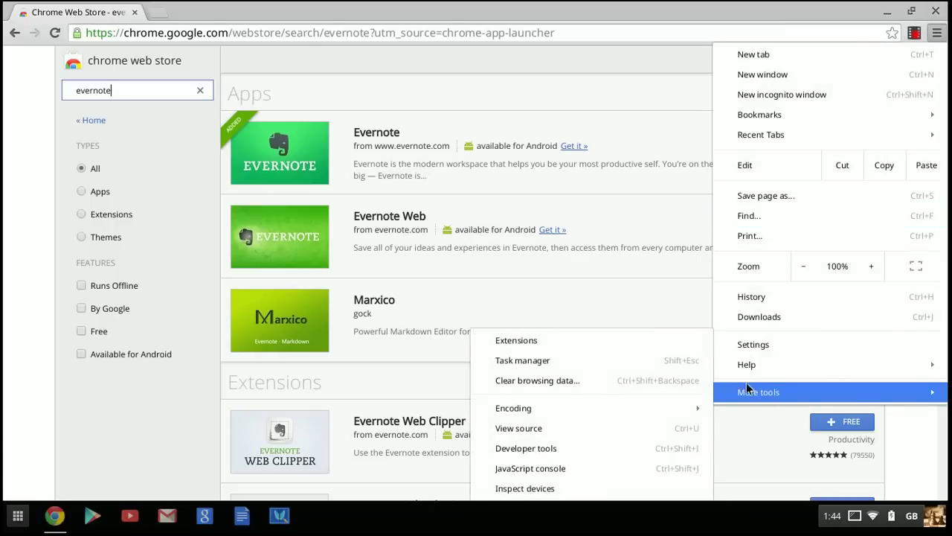
{"action": "left_click", "coordinate": [577, 345]}
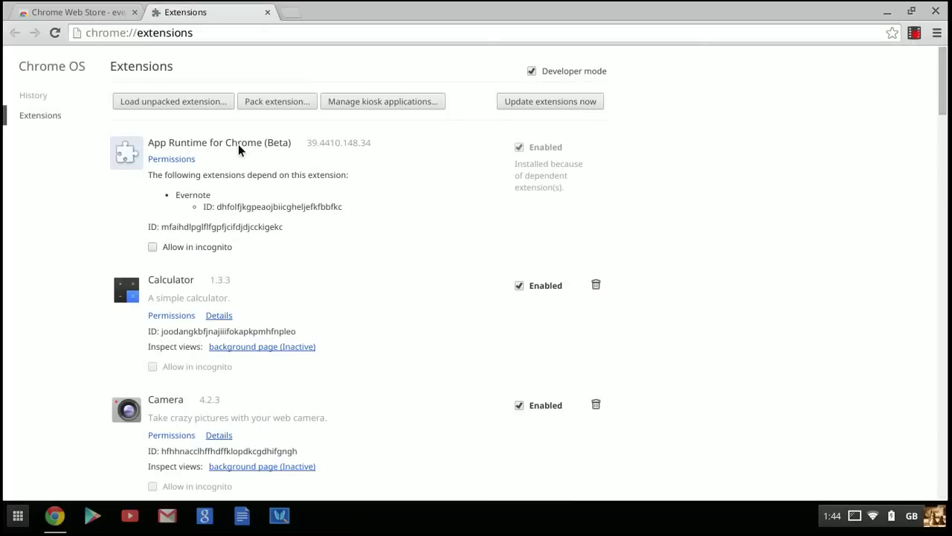
{"action": "scroll", "coordinate": [245, 145], "scroll_direction": "down", "scroll_amount": 3}
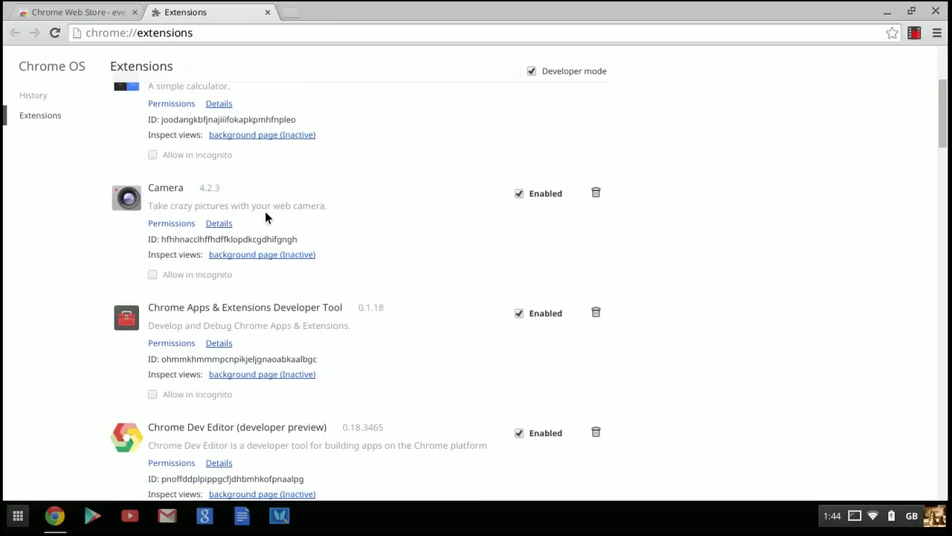
{"action": "scroll", "coordinate": [265, 212], "scroll_direction": "up", "scroll_amount": 3}
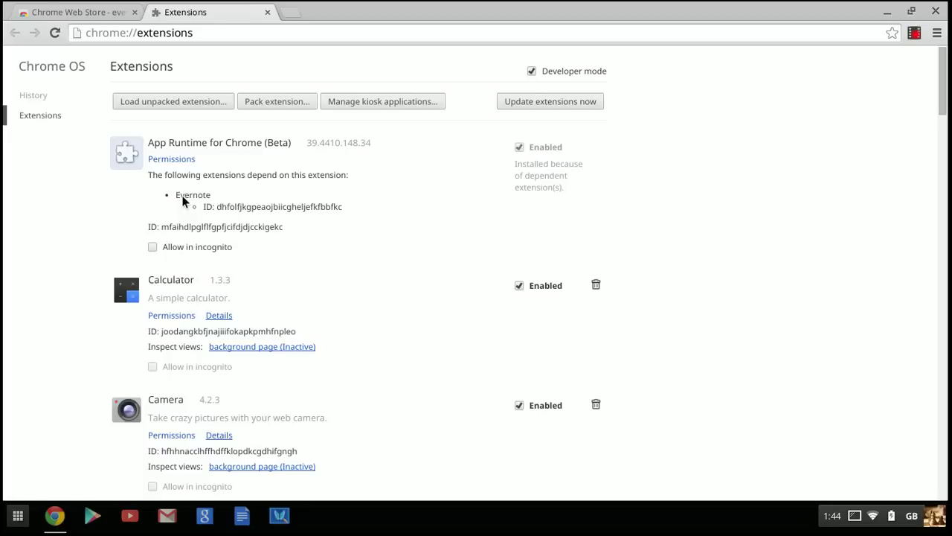
{"action": "left_click", "coordinate": [154, 247]}
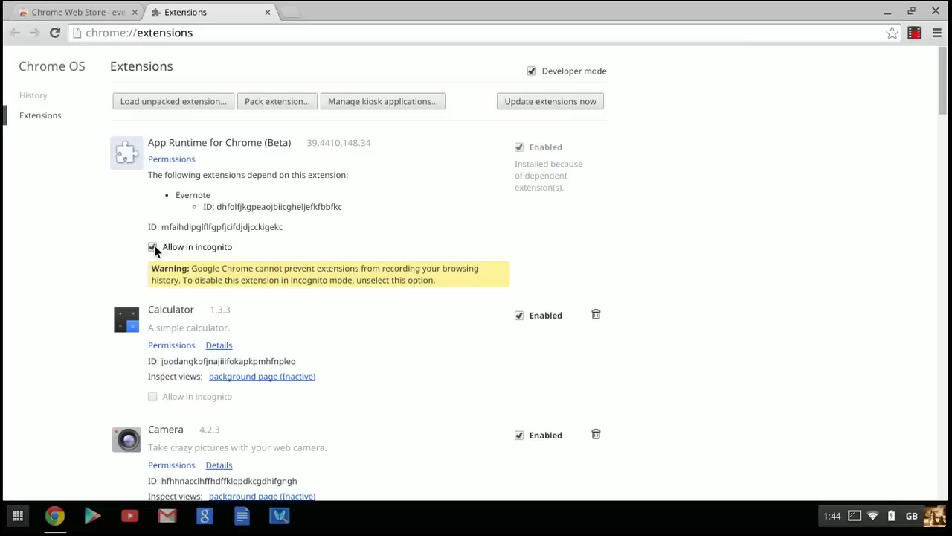
{"action": "left_click", "coordinate": [268, 13]}
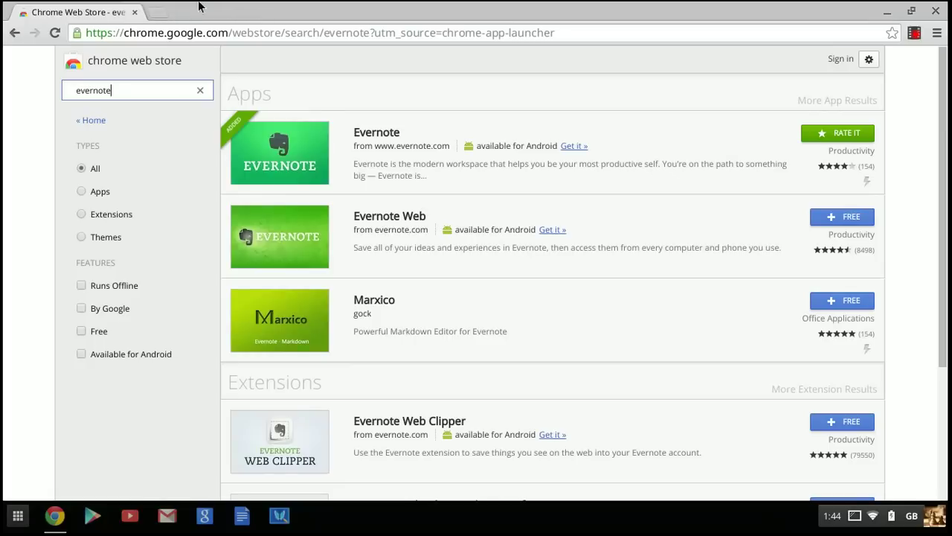
Search the Chrome Web Store for "Twerk" and add the twerk app by nerd.of.steel
{"action": "key", "text": "BackSpace"}
{"action": "key", "text": "BackSpace"}
{"action": "key", "text": "BackSpace"}
{"action": "key", "text": "BackSpace"}
{"action": "key", "text": "BackSpace"}
{"action": "key", "text": "BackSpace"}
{"action": "key", "text": "BackSpace"}
{"action": "key", "text": "BackSpace"}
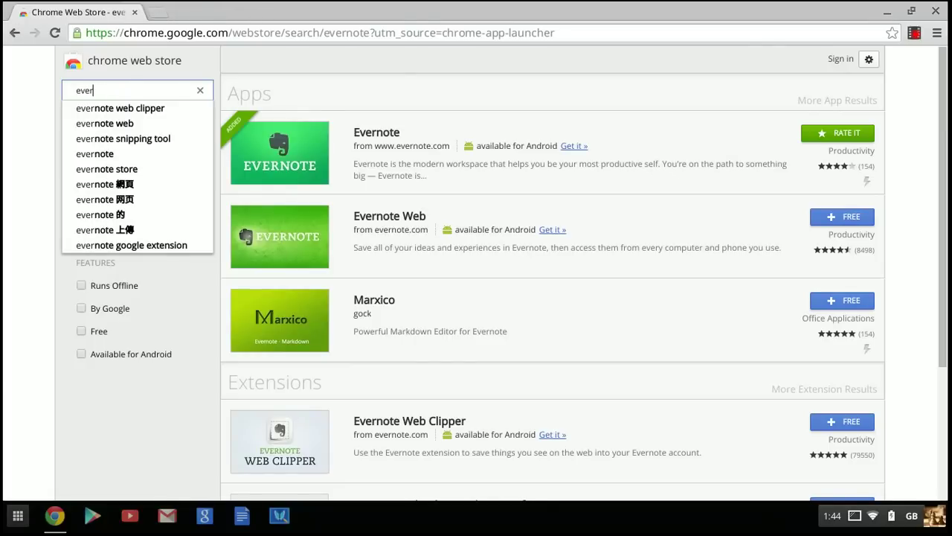
{"action": "type", "text": "Twerk"}
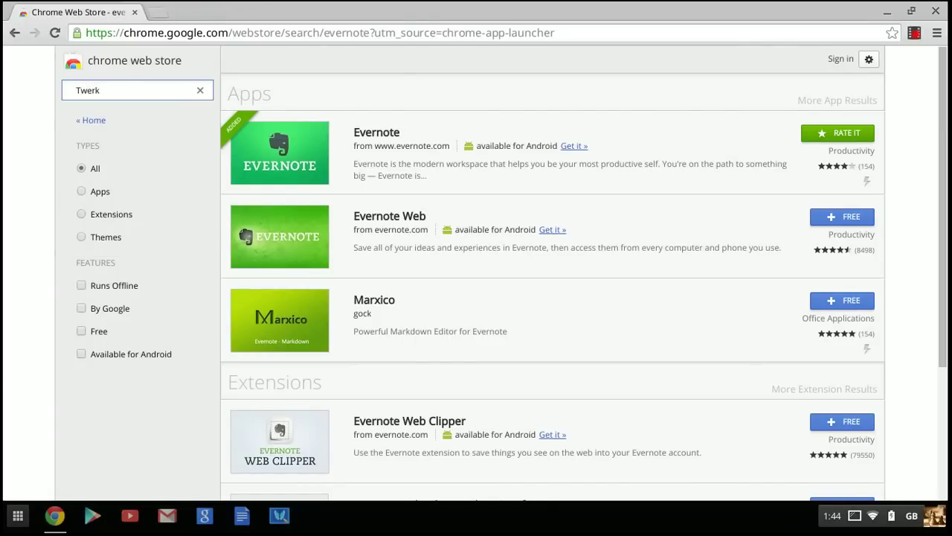
{"action": "key", "text": "Return"}
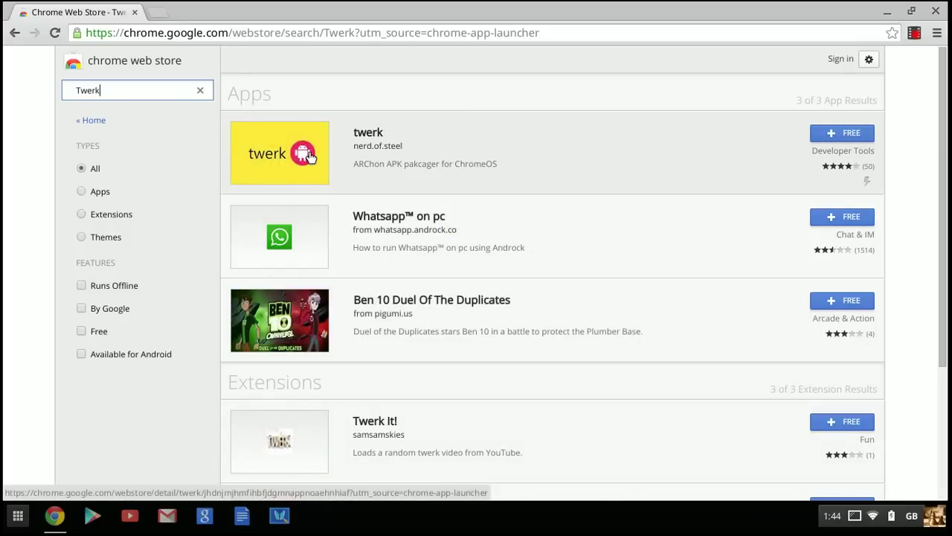
{"action": "left_click", "coordinate": [836, 136]}
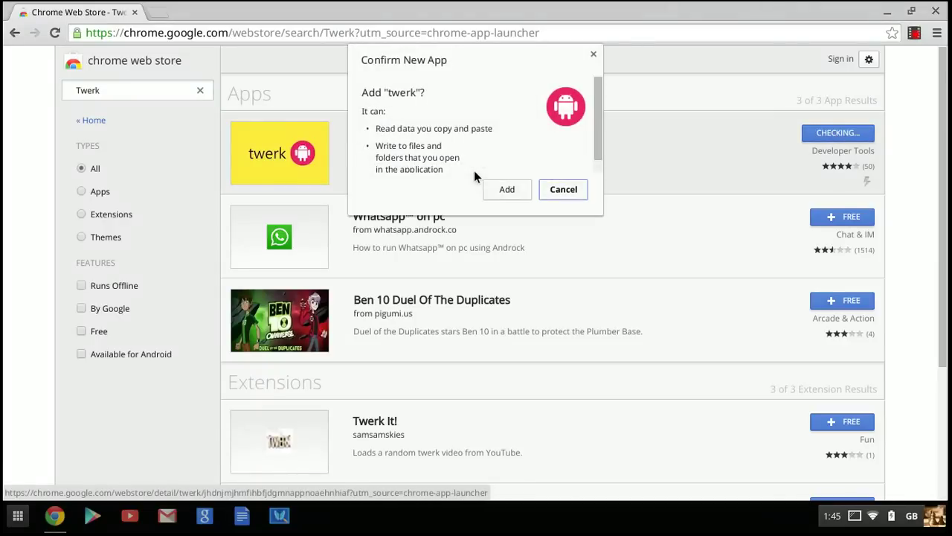
{"action": "left_click", "coordinate": [512, 190]}
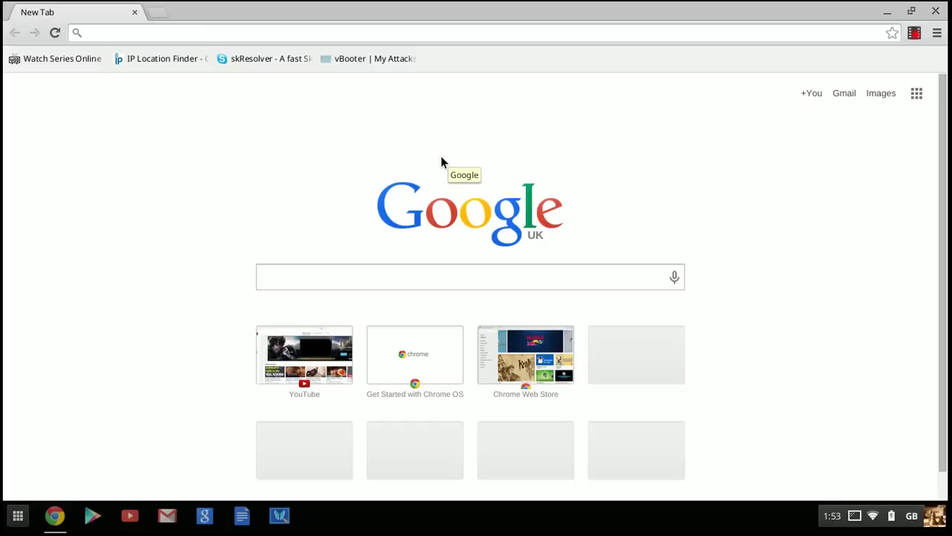
Open the copied link to the Skype APK page on androidapksfree.com, view its download section, and close the browser
{"action": "right_click", "coordinate": [291, 29]}
{"action": "left_click", "coordinate": [319, 108]}
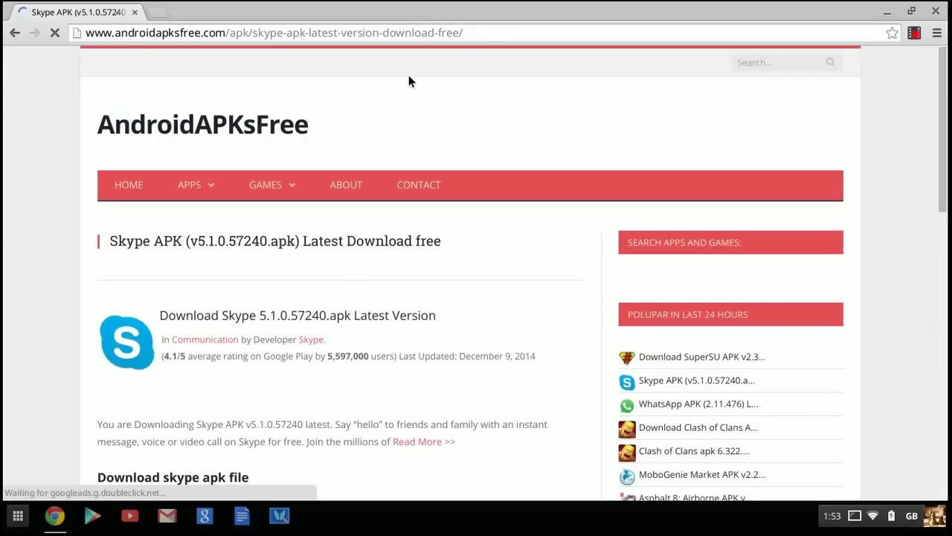
{"action": "scroll", "coordinate": [409, 75], "scroll_direction": "down", "scroll_amount": 4}
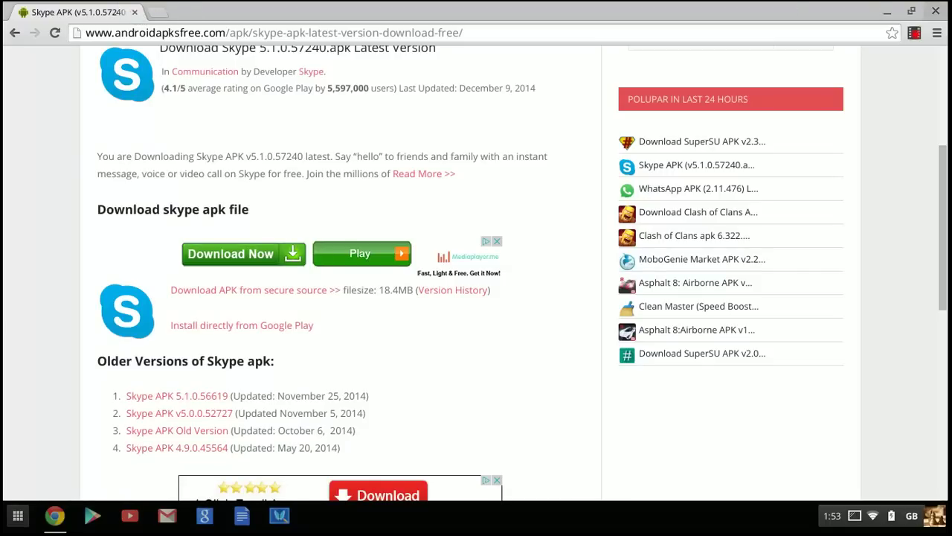
{"action": "left_click", "coordinate": [941, 13]}
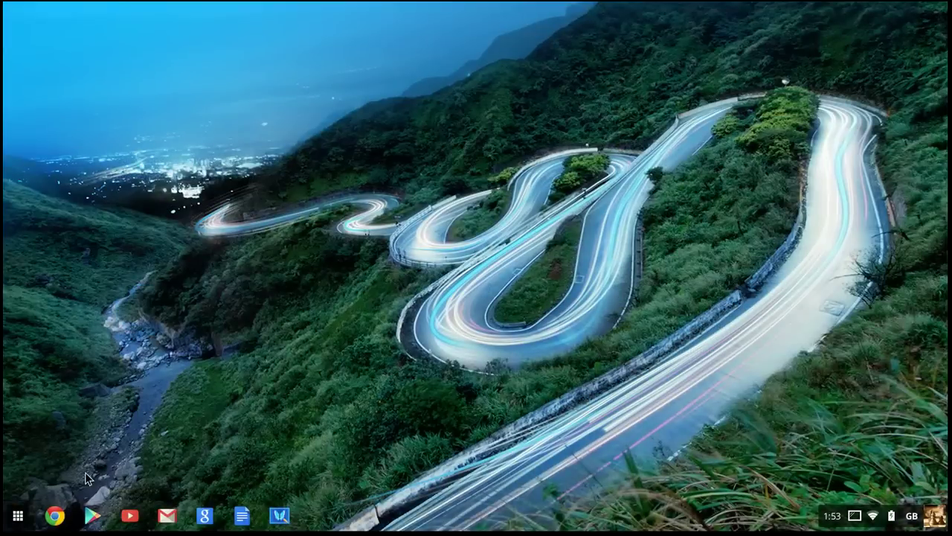
Launch the twerk app and move its window aside to free desktop space for a second window
{"action": "left_click", "coordinate": [20, 518]}
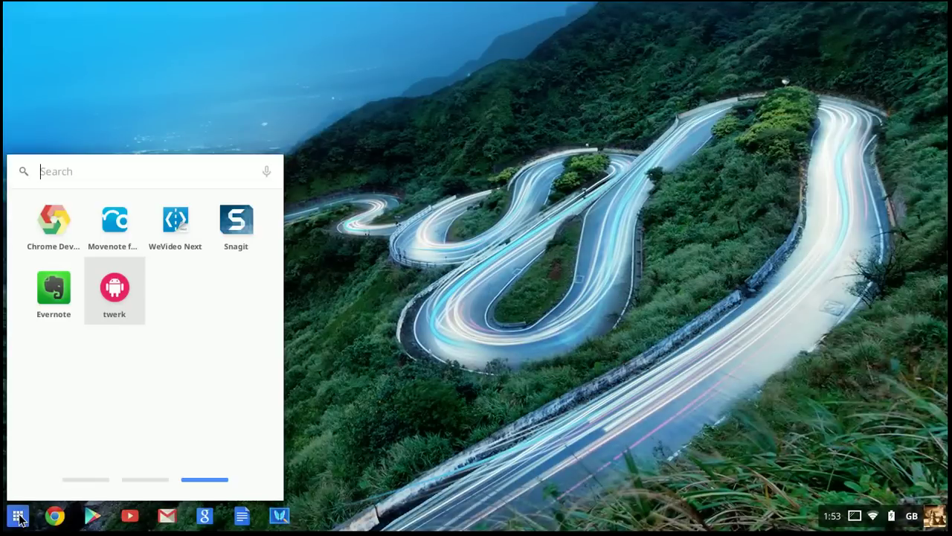
{"action": "left_click", "coordinate": [119, 288]}
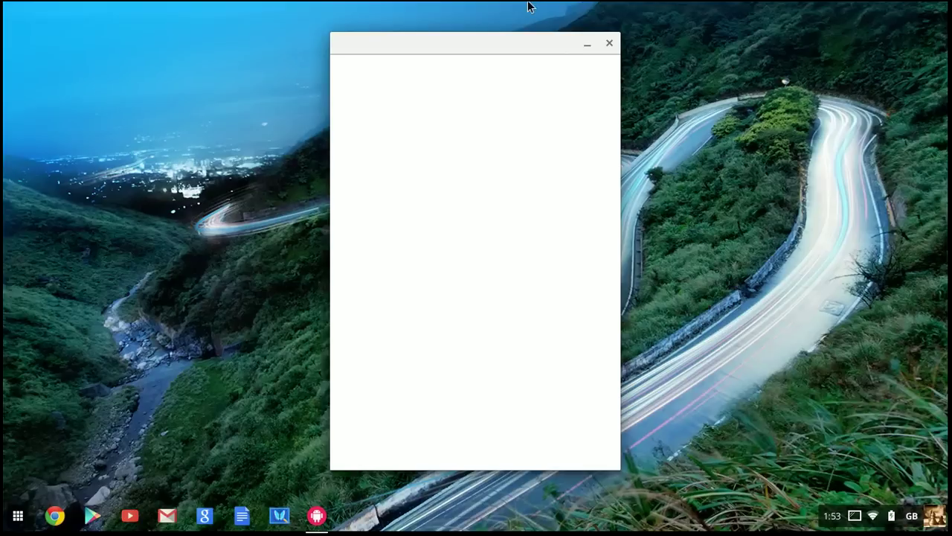
{"action": "left_click_drag", "start_coordinate": [519, 44], "coordinate": [831, 22]}
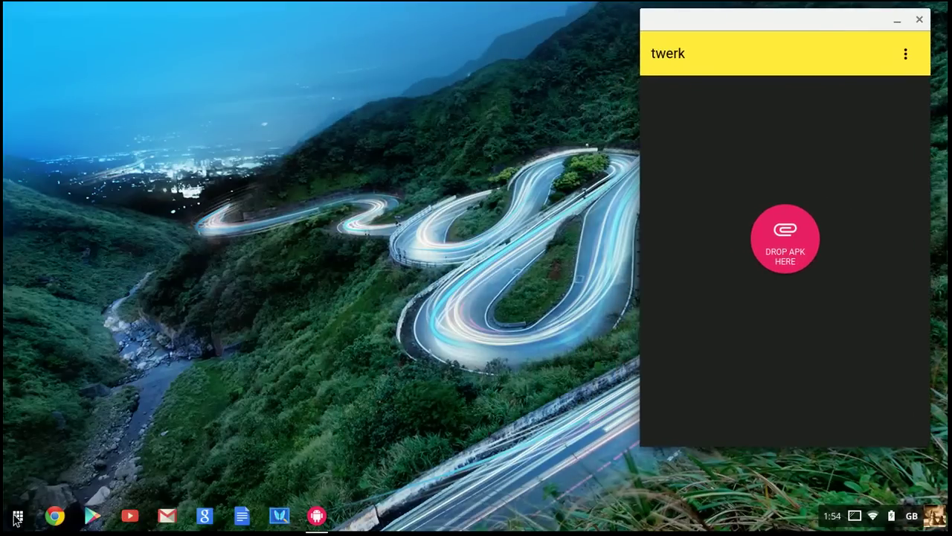
Load com.skype.raider-v5.1.0.57240-AndroidBucket.com.apk from Downloads in the Files app into twerk, placing both windows side by side, and close Files
{"action": "left_click", "coordinate": [17, 515]}
{"action": "left_click", "coordinate": [137, 475]}
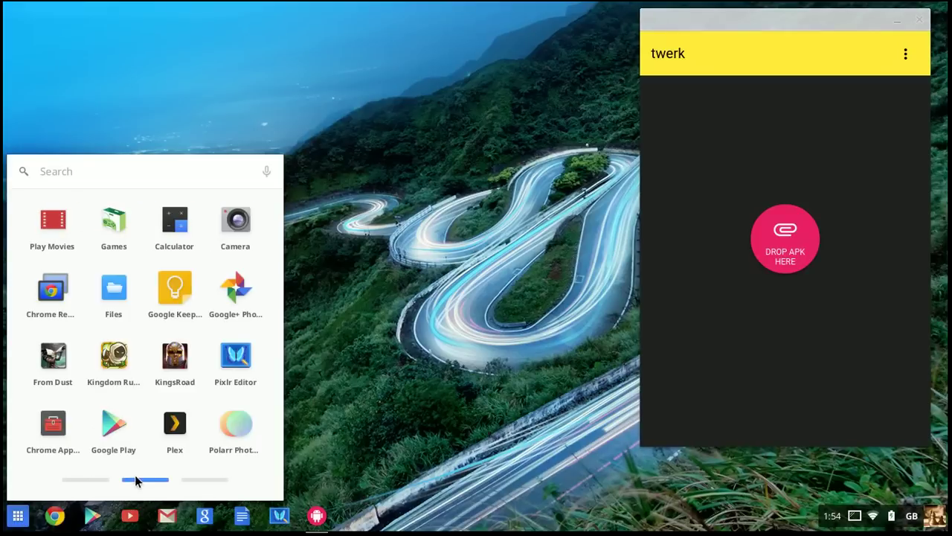
{"action": "left_click", "coordinate": [116, 290]}
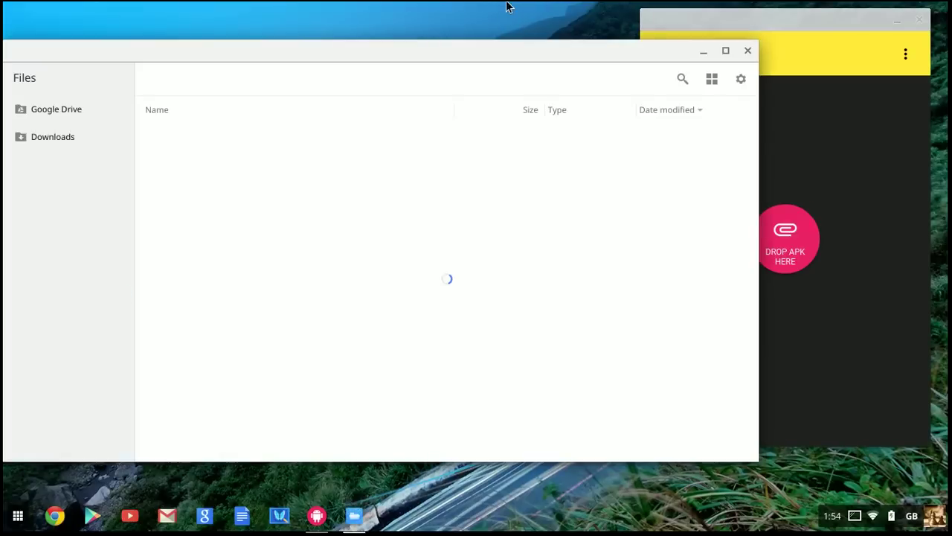
{"action": "left_click_drag", "start_coordinate": [378, 52], "coordinate": [247, 34]}
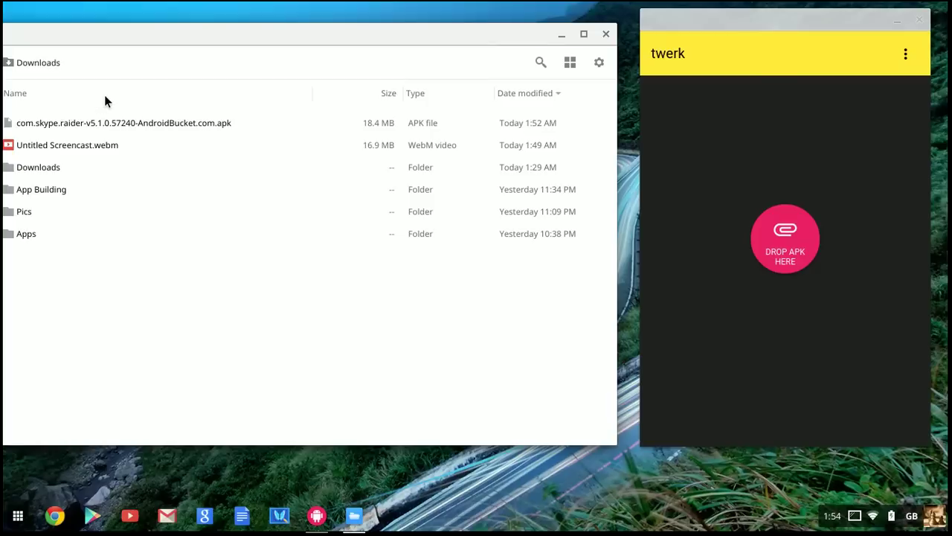
{"action": "left_click_drag", "start_coordinate": [144, 27], "coordinate": [159, 25]}
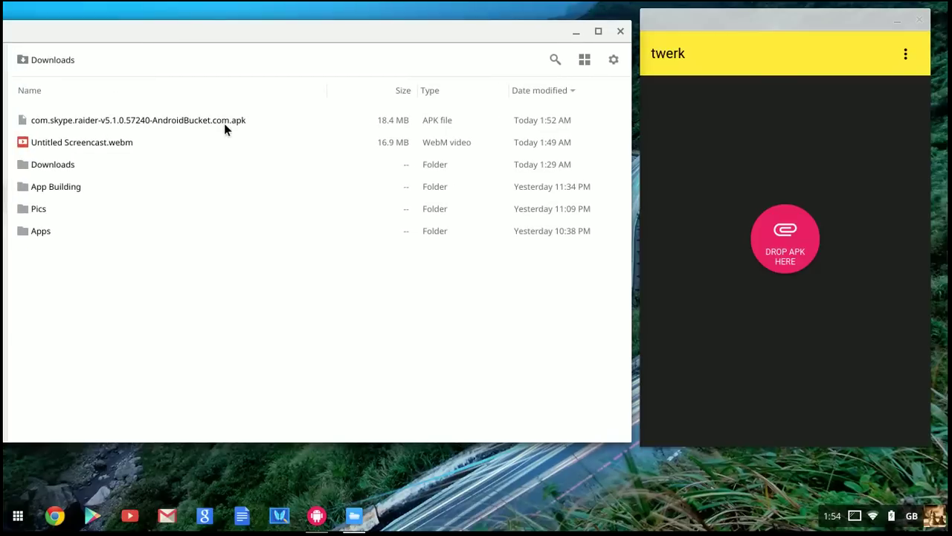
{"action": "left_click_drag", "start_coordinate": [132, 120], "coordinate": [683, 226]}
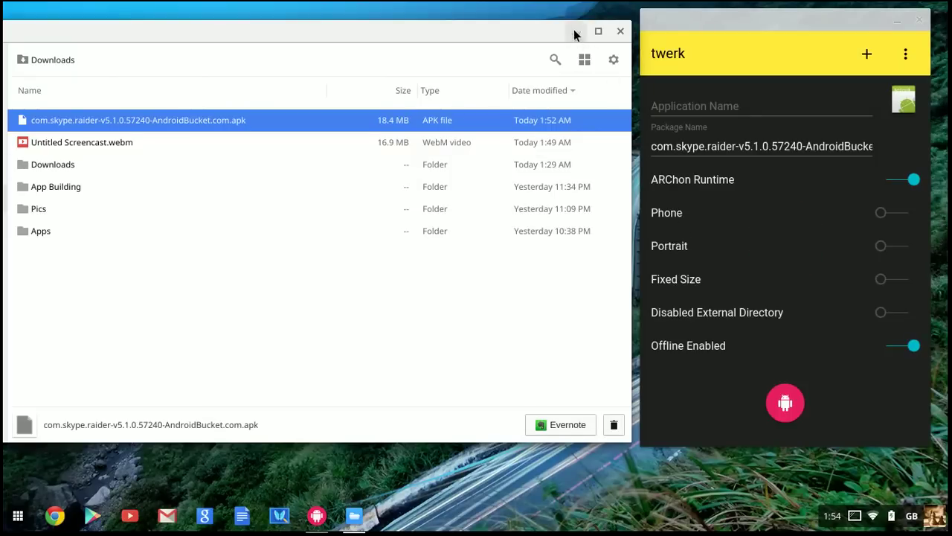
{"action": "left_click", "coordinate": [621, 32]}
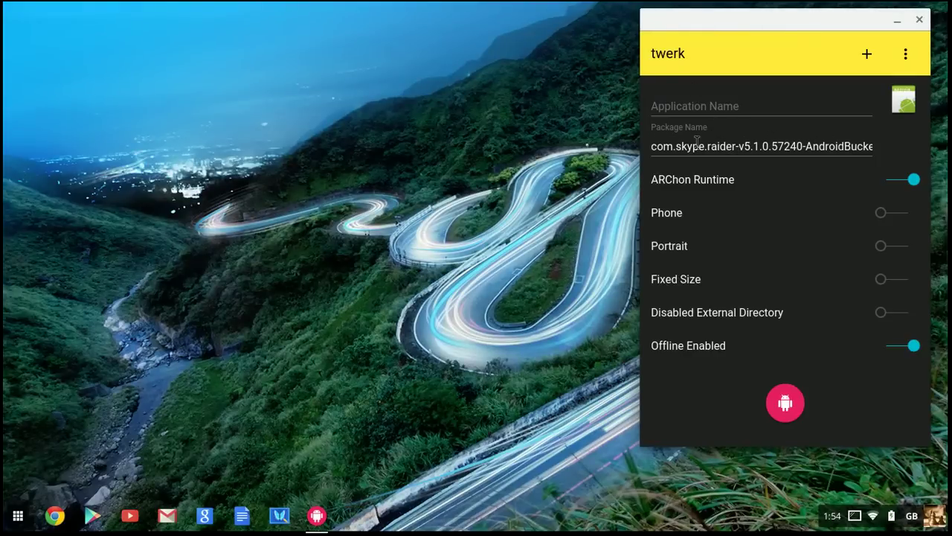
Shorten the package name to com.skype.raider and set the application name to Skype
{"action": "left_click_drag", "start_coordinate": [735, 146], "coordinate": [877, 155]}
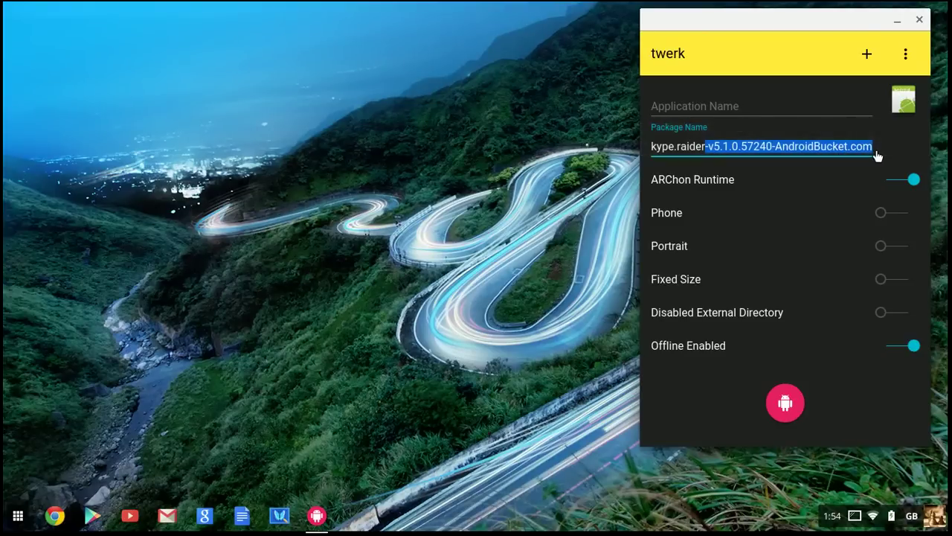
{"action": "key", "text": "BackSpace"}
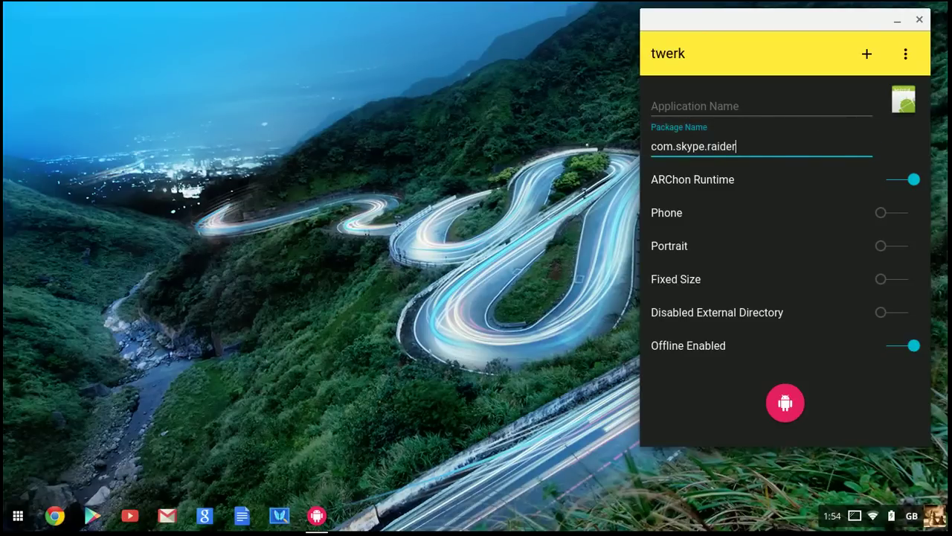
{"action": "left_click", "coordinate": [715, 108]}
{"action": "type", "text": "Skype"}
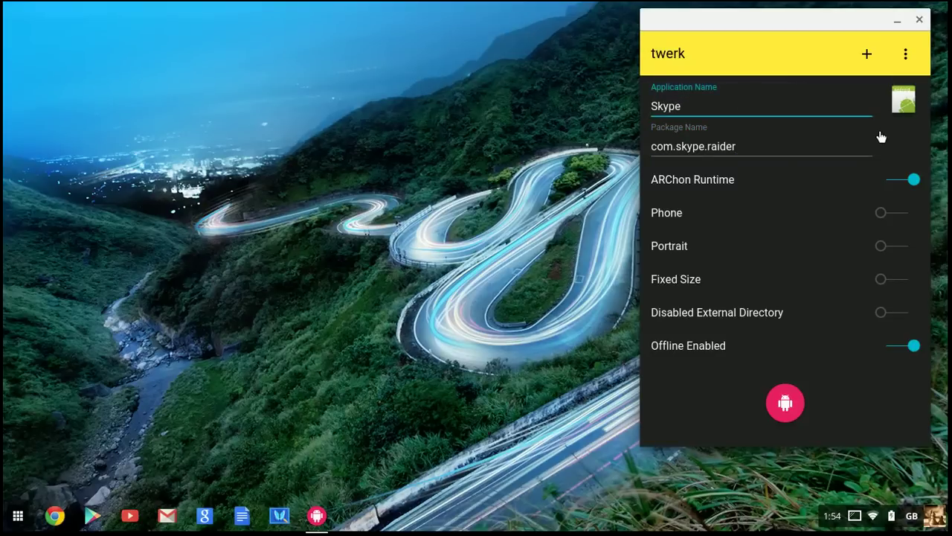
Configure the Skype package for Tablet mode with Landscape orientation, keeping the window option at Fixed Size
{"action": "left_click", "coordinate": [903, 212]}
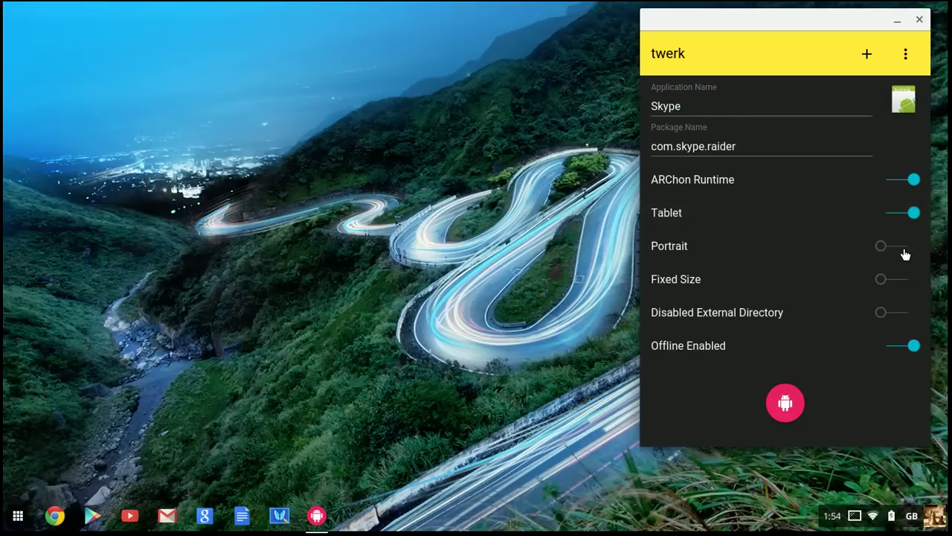
{"action": "left_click", "coordinate": [904, 247]}
{"action": "left_click", "coordinate": [908, 279]}
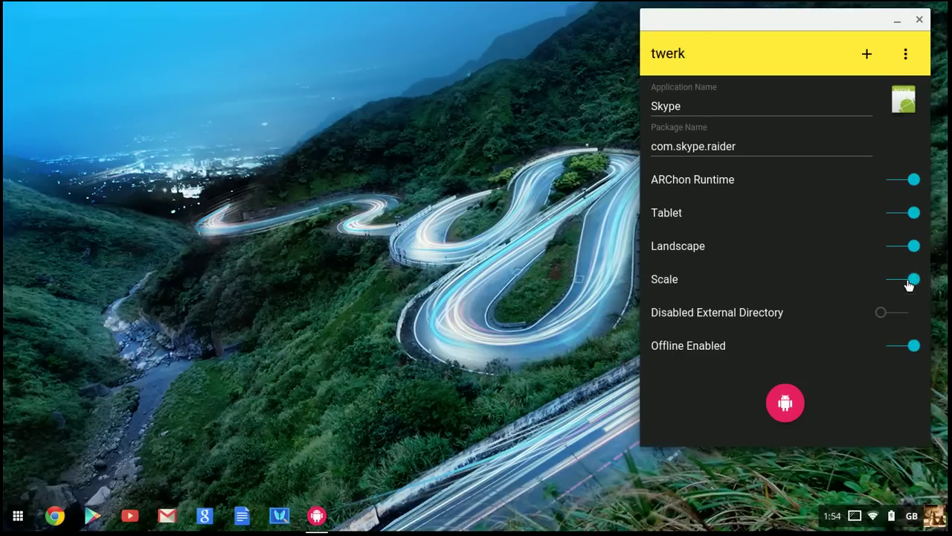
{"action": "left_click", "coordinate": [887, 280]}
Build the Skype package into the Pics folder inside Downloads and close twerk
{"action": "left_click", "coordinate": [785, 404]}
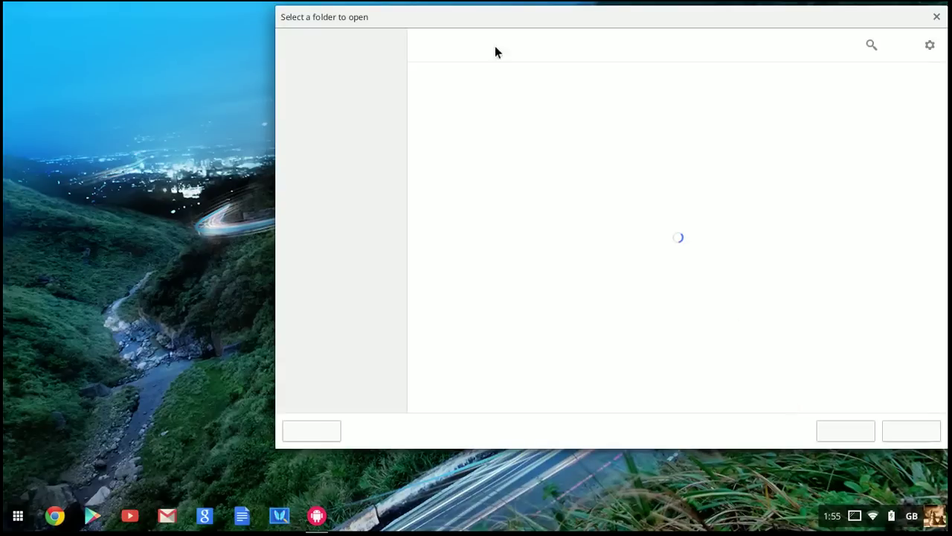
{"action": "left_click_drag", "start_coordinate": [519, 23], "coordinate": [436, 24]}
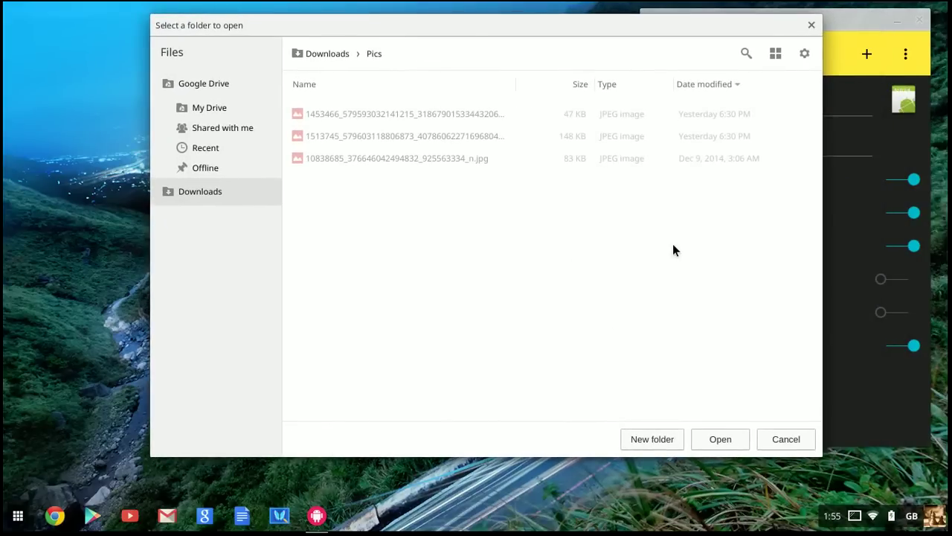
{"action": "left_click", "coordinate": [714, 440]}
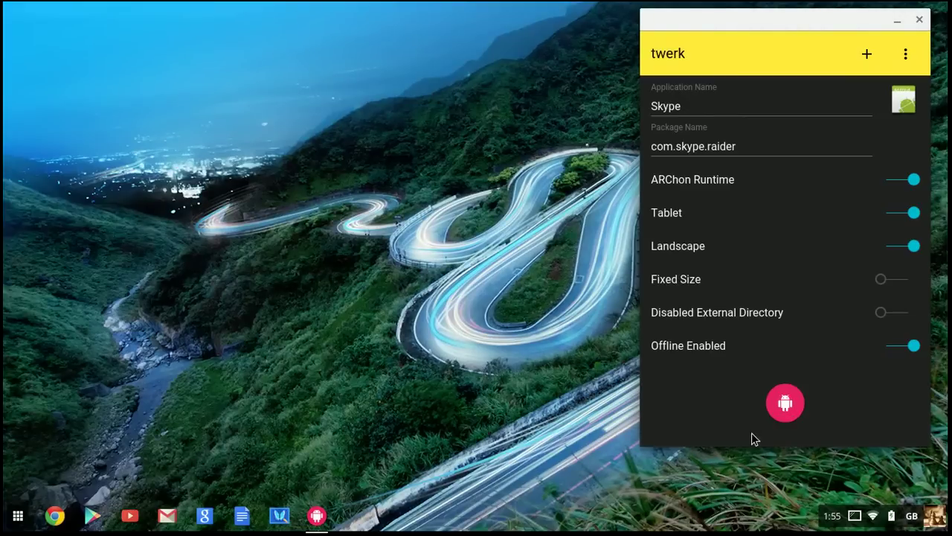
{"action": "left_click", "coordinate": [868, 52]}
{"action": "left_click", "coordinate": [920, 20]}
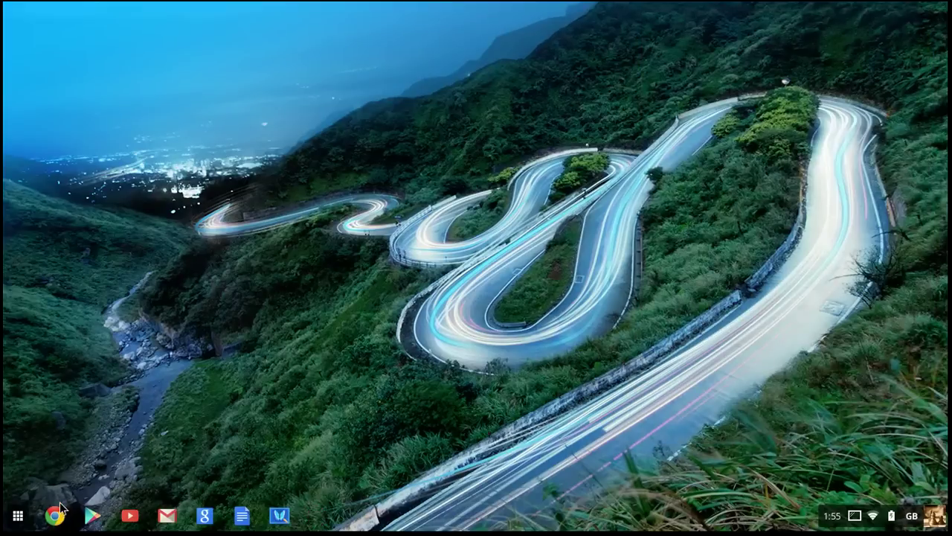
Launch Chrome and open its Extensions page
{"action": "left_click", "coordinate": [54, 516]}
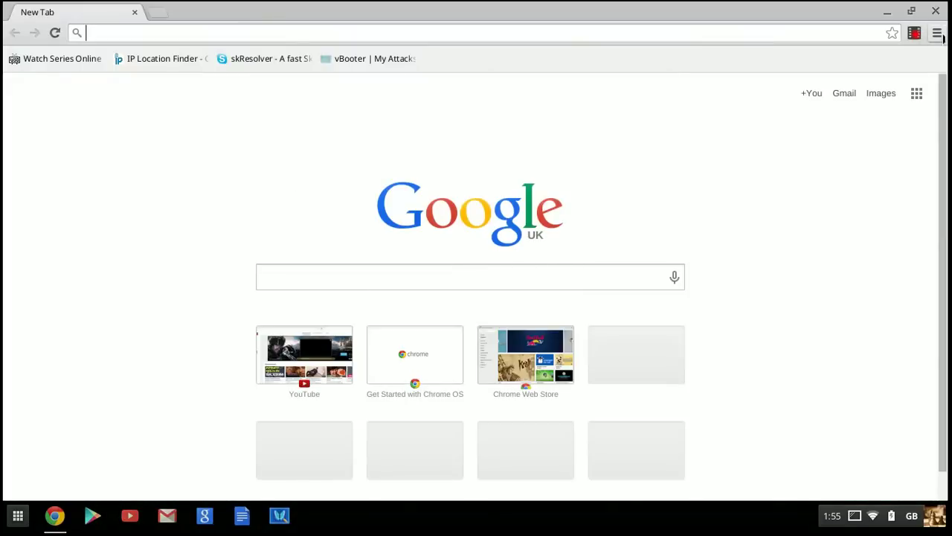
{"action": "left_click", "coordinate": [937, 32]}
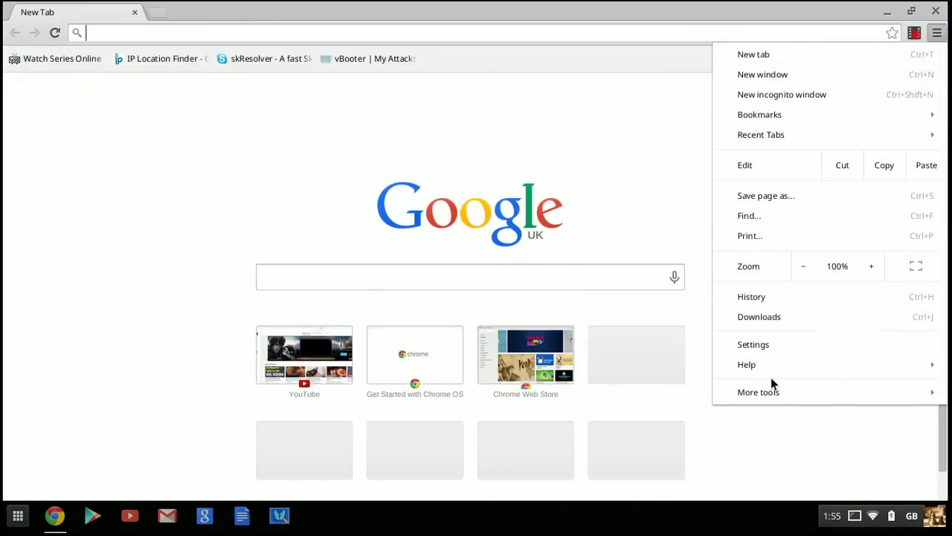
{"action": "mouse_move", "coordinate": [770, 393]}
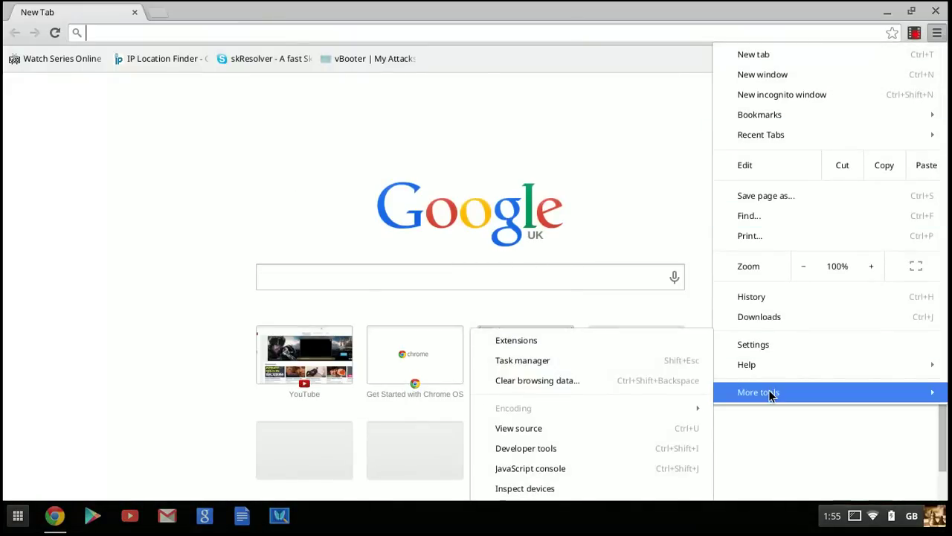
{"action": "left_click", "coordinate": [577, 342]}
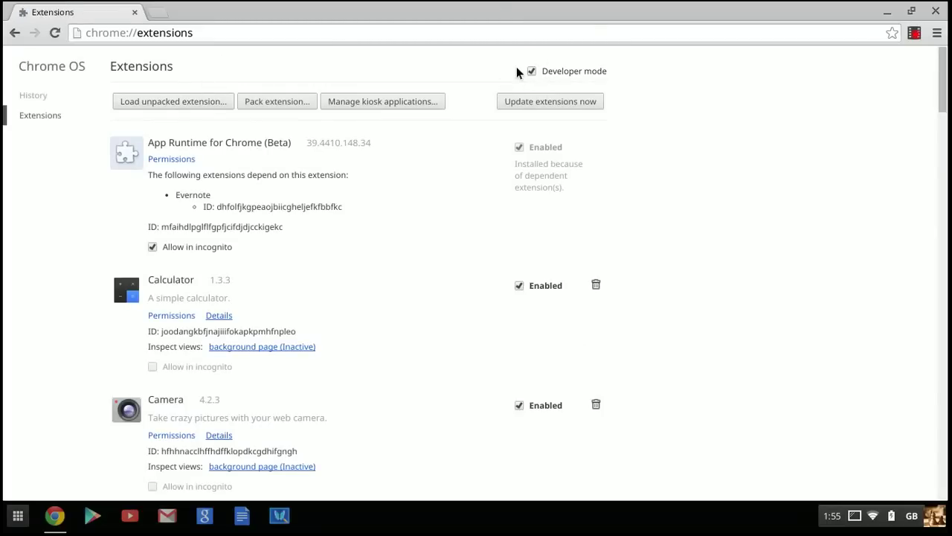
Load the com.skype.raider_twerk folder from Downloads > Pics as an unpacked extension
{"action": "left_click", "coordinate": [141, 104]}
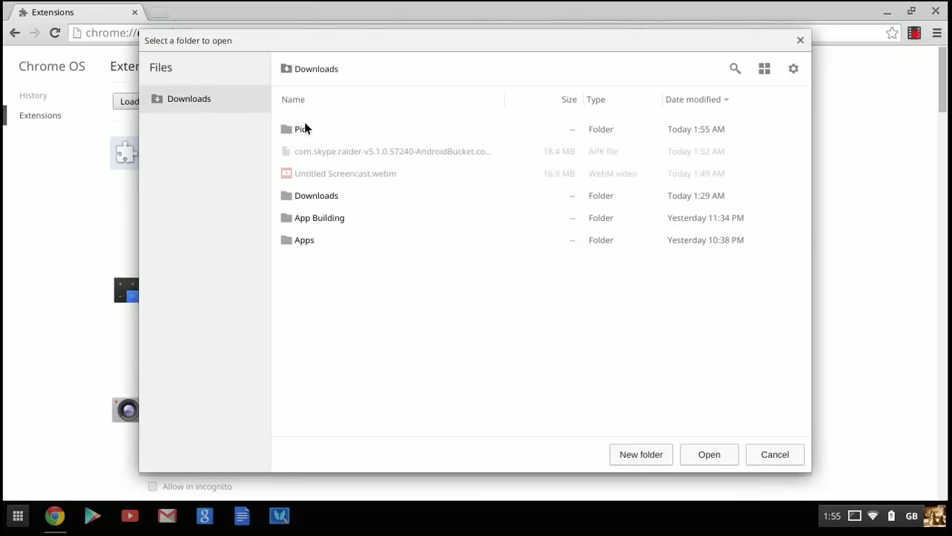
{"action": "double_click", "coordinate": [316, 196]}
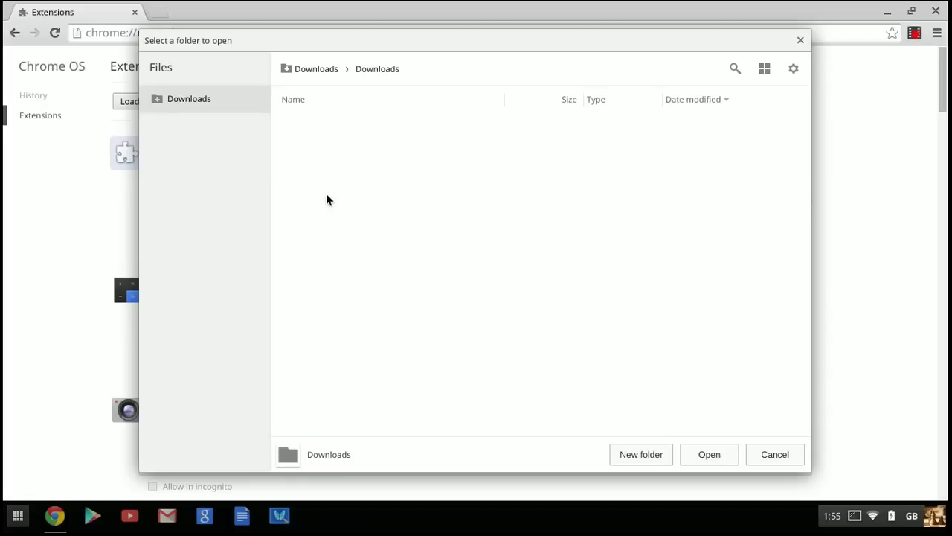
{"action": "left_click", "coordinate": [190, 106]}
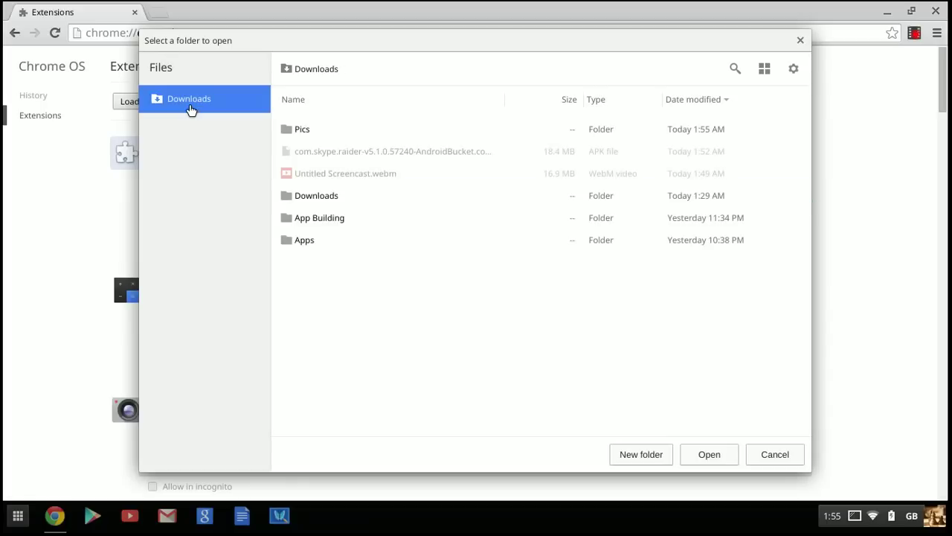
{"action": "left_click", "coordinate": [299, 131]}
{"action": "double_click", "coordinate": [301, 131]}
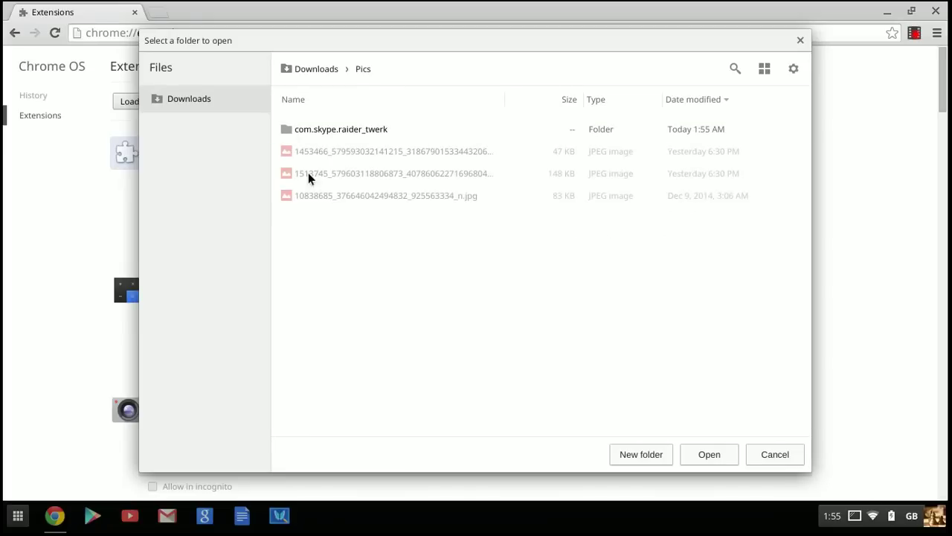
{"action": "left_click", "coordinate": [374, 132]}
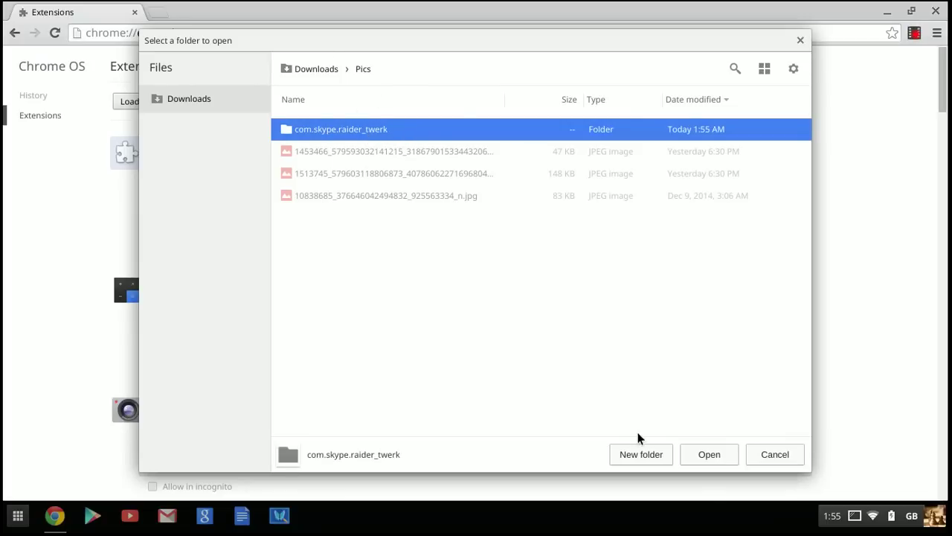
{"action": "left_click", "coordinate": [704, 453]}
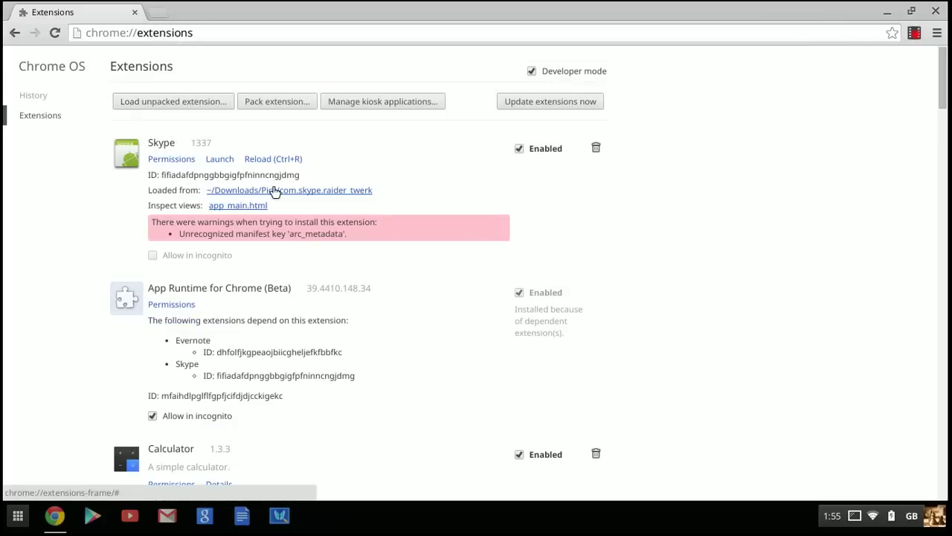
Launch the Skype extension and sign in with a Skype Name, entering the account's Skype name and password
{"action": "left_click", "coordinate": [218, 160]}
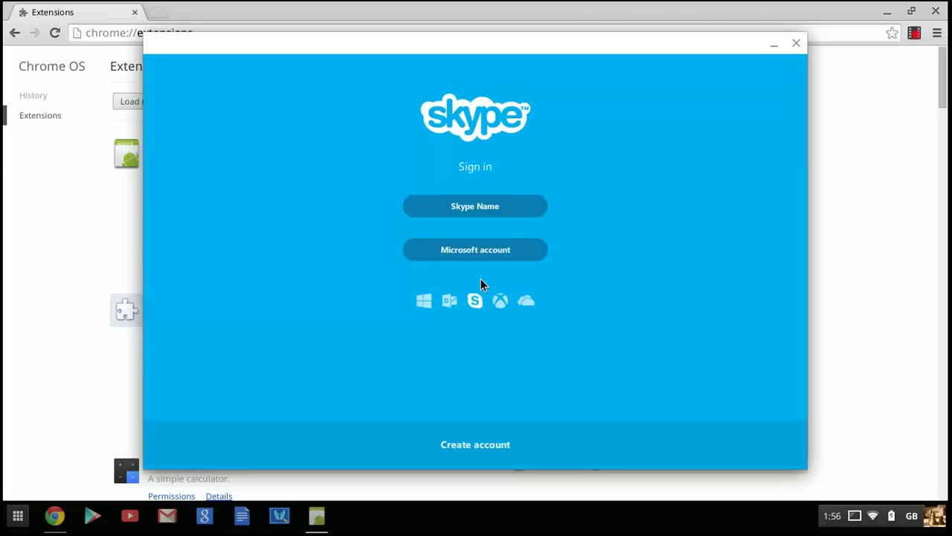
{"action": "left_click", "coordinate": [481, 209]}
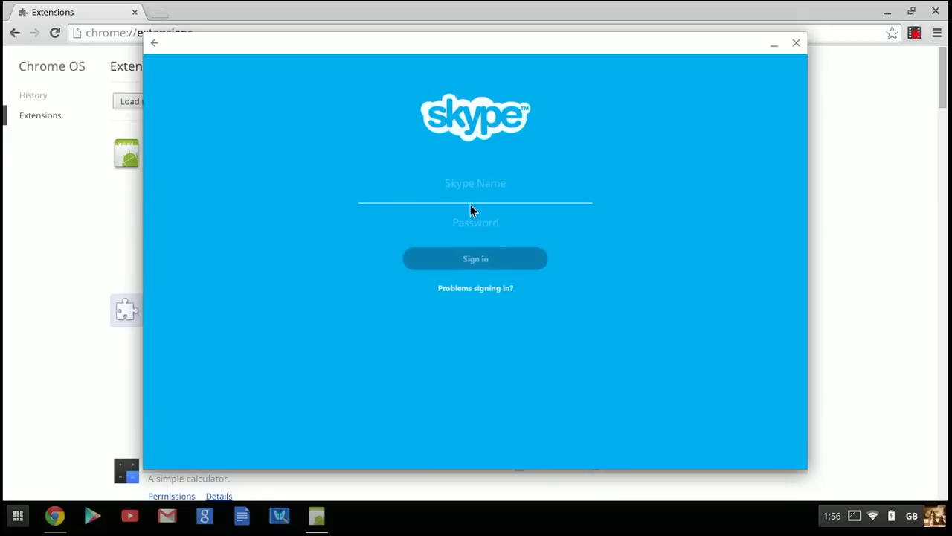
{"action": "type", "text": "DylanOnToast"}
{"action": "left_click", "coordinate": [468, 222]}
{"action": "type", "text": "••••••••••"}
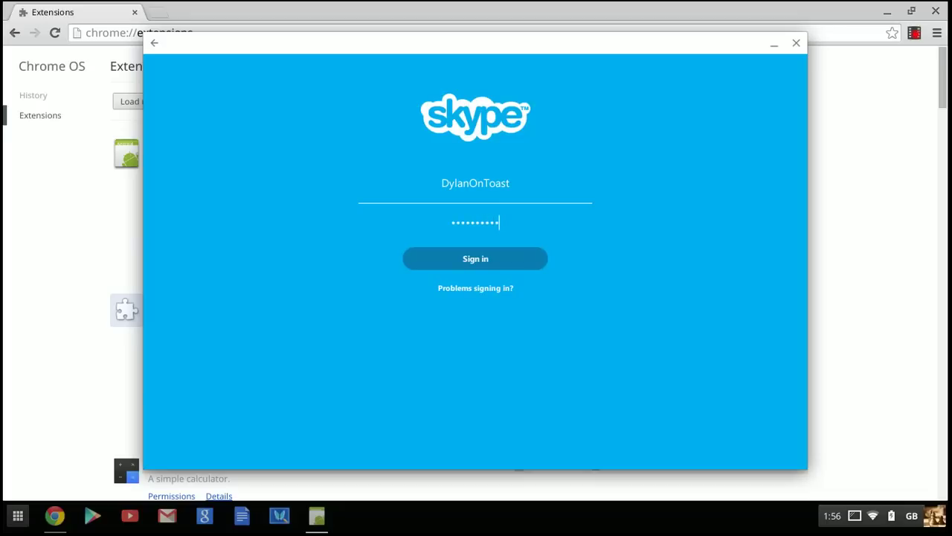
{"action": "type", "text": "•••"}
{"action": "left_click", "coordinate": [484, 259]}
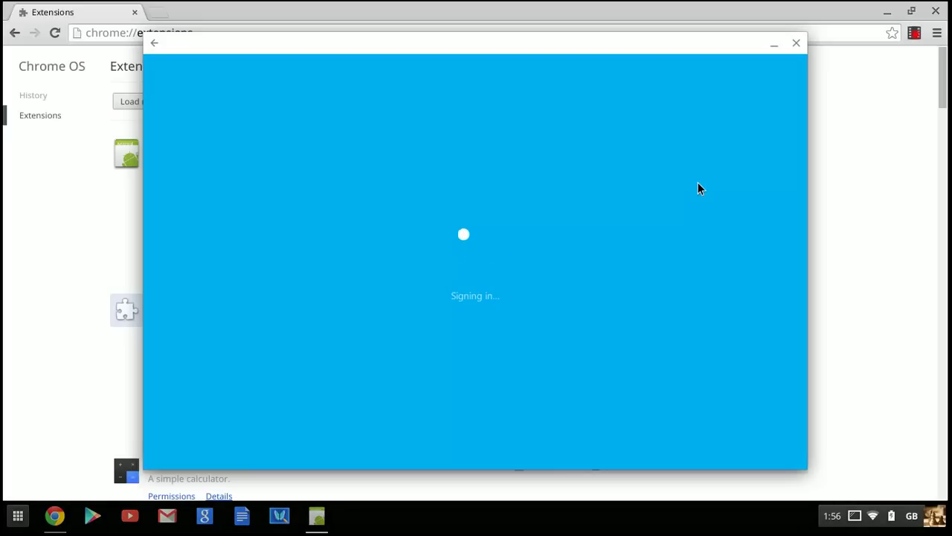
Check the last page of the app launcher for the Skype app and return to the Skype window
{"action": "left_click", "coordinate": [18, 516]}
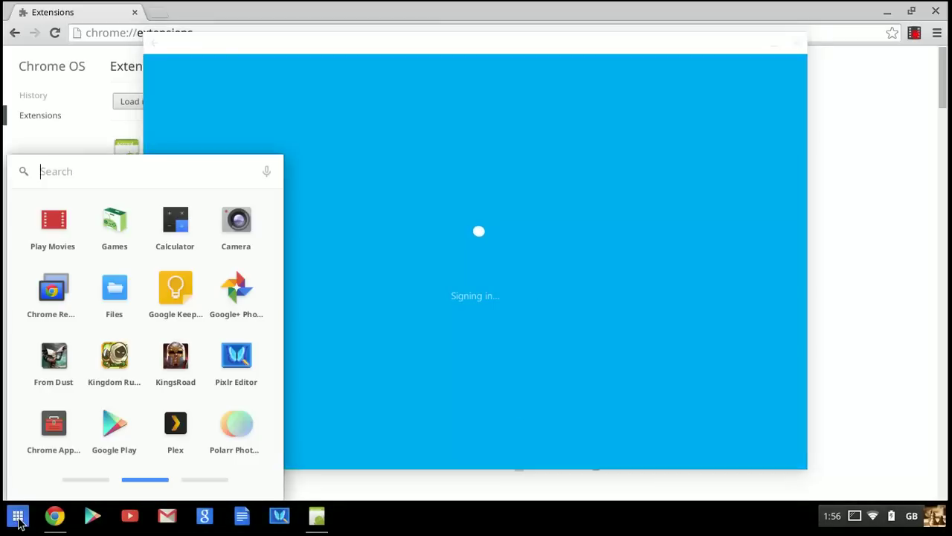
{"action": "left_click", "coordinate": [211, 479]}
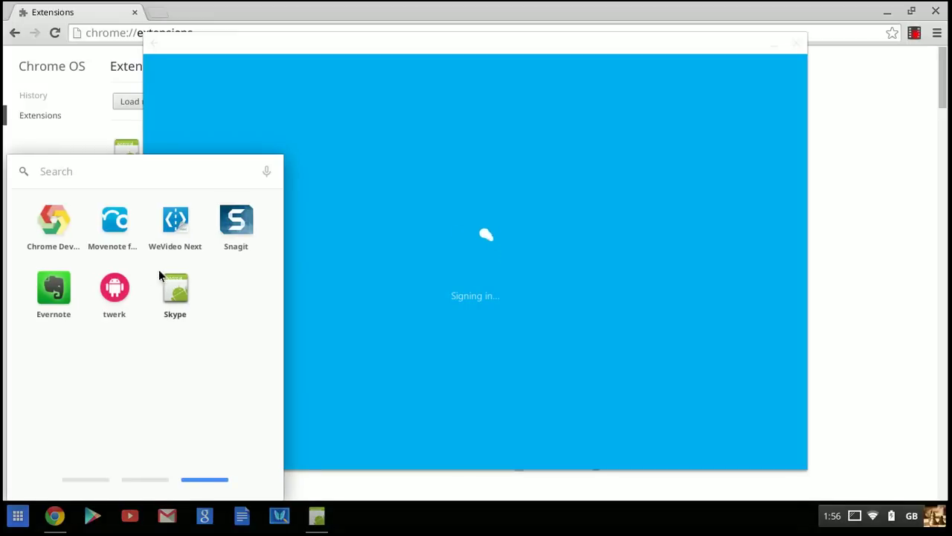
{"action": "left_click", "coordinate": [35, 142]}
{"action": "left_click", "coordinate": [318, 527]}
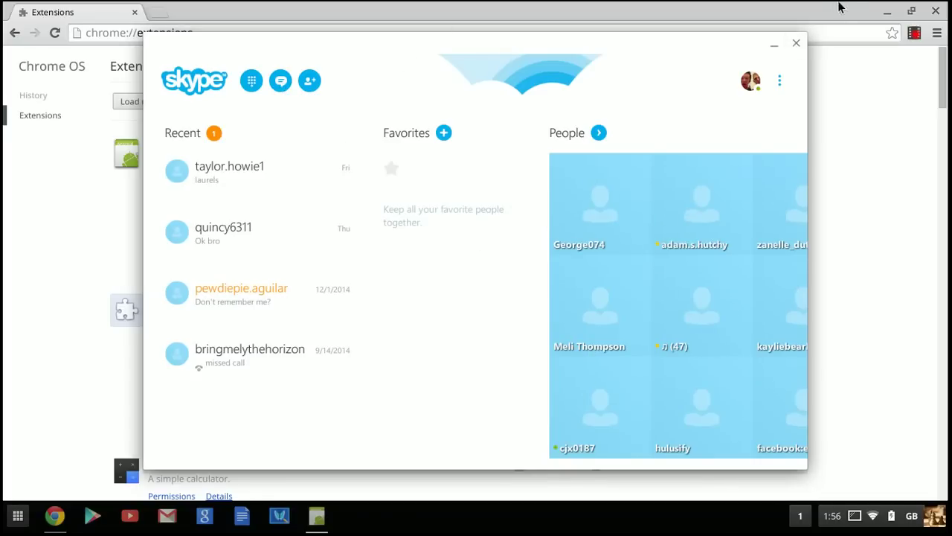
Minimize Skype to close the browser behind it, and restore the Skype window from the shelf before closing it
{"action": "left_click", "coordinate": [773, 45]}
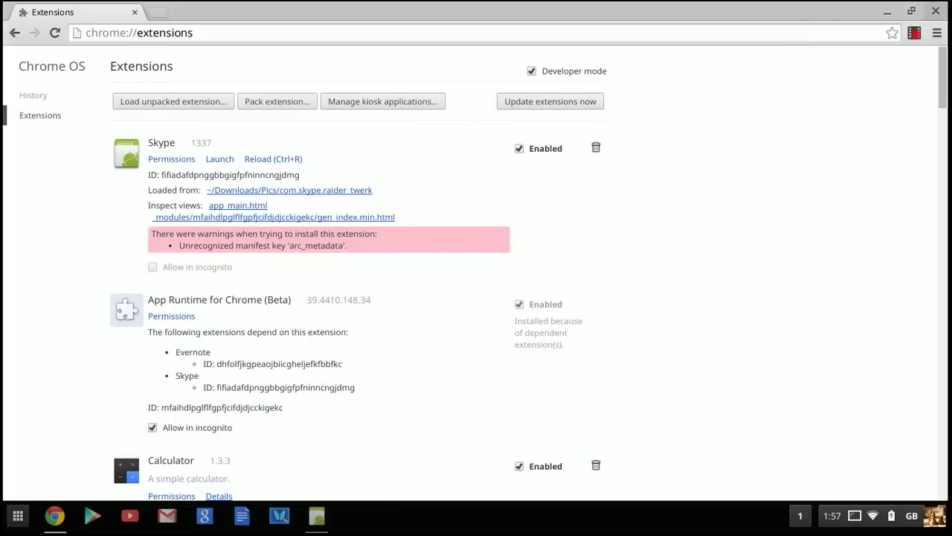
{"action": "left_click", "coordinate": [937, 9]}
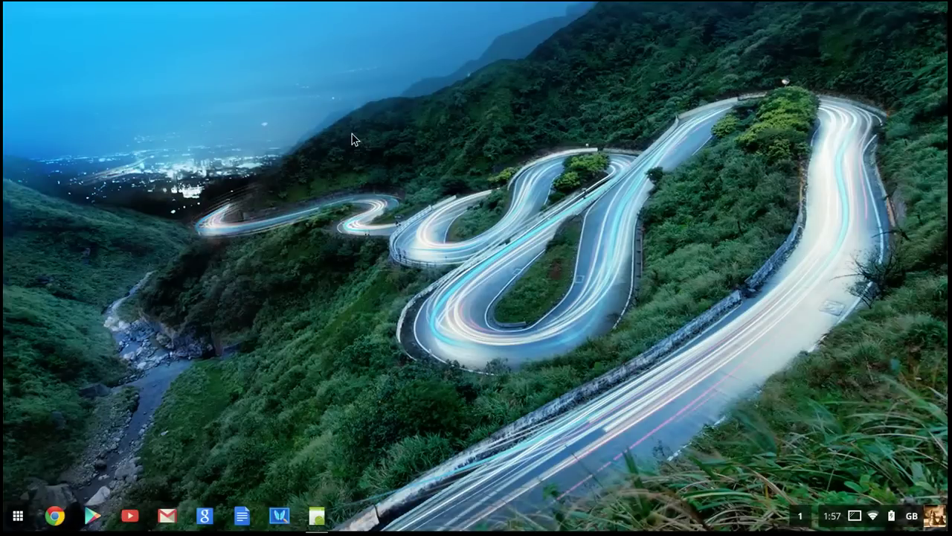
{"action": "left_click", "coordinate": [319, 517]}
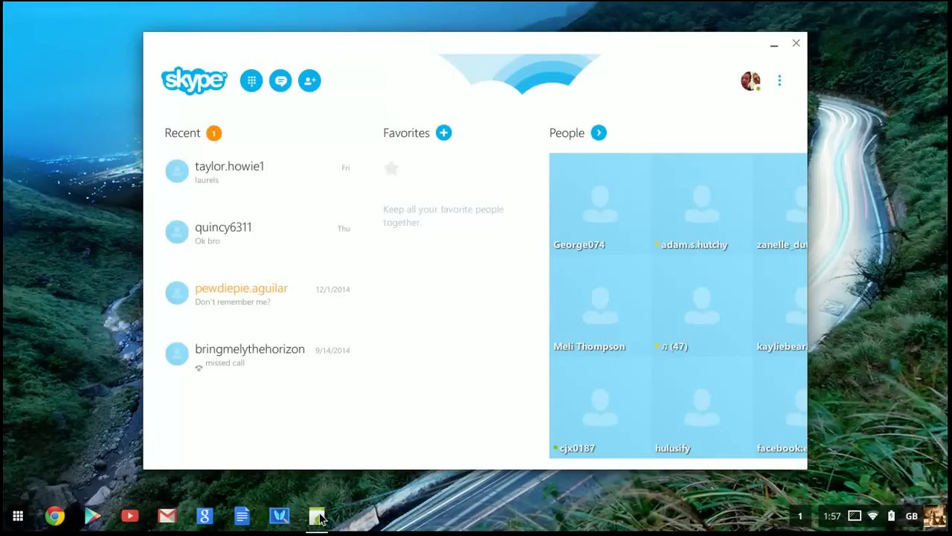
{"action": "left_click", "coordinate": [796, 42]}
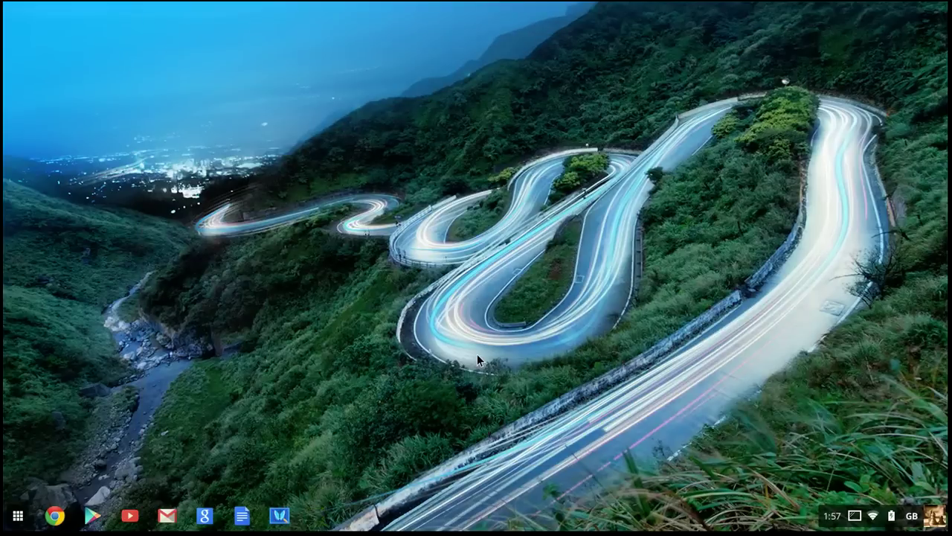